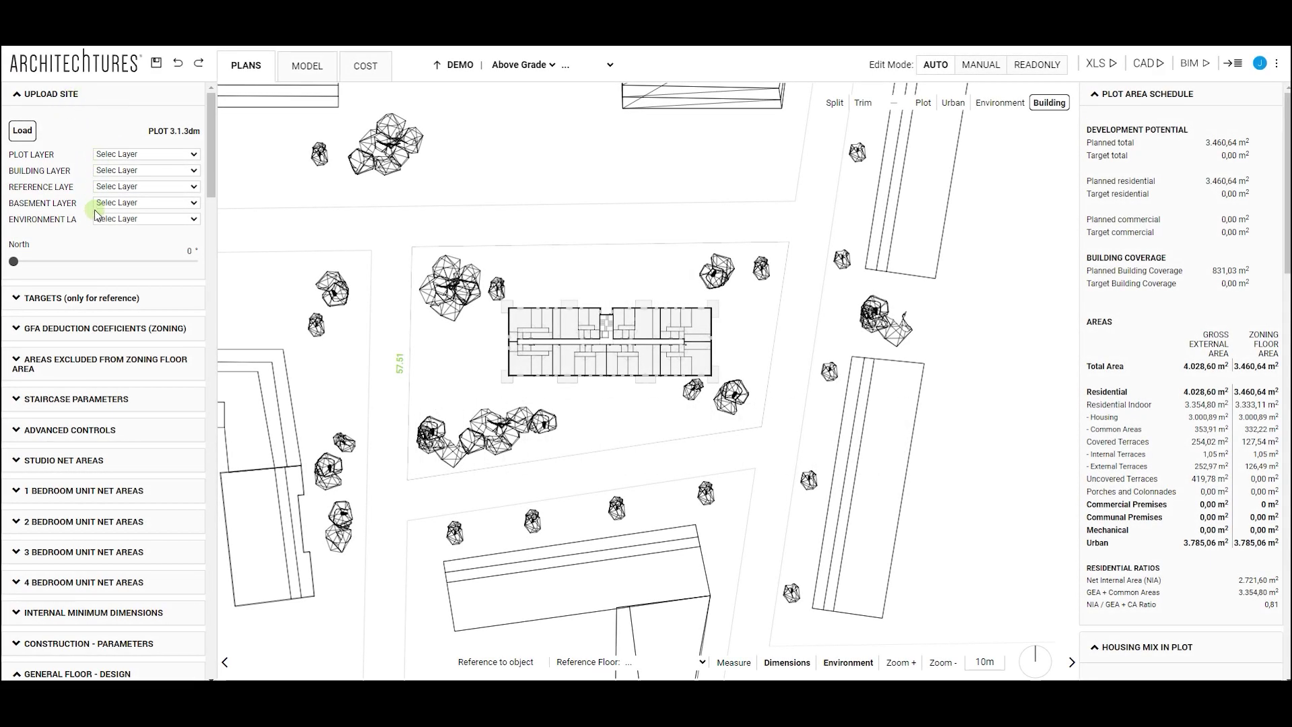
- Pick BASEMENT from the Basement Layer list to generate the Basement Floor -1 parking plan
left_click(121, 203)
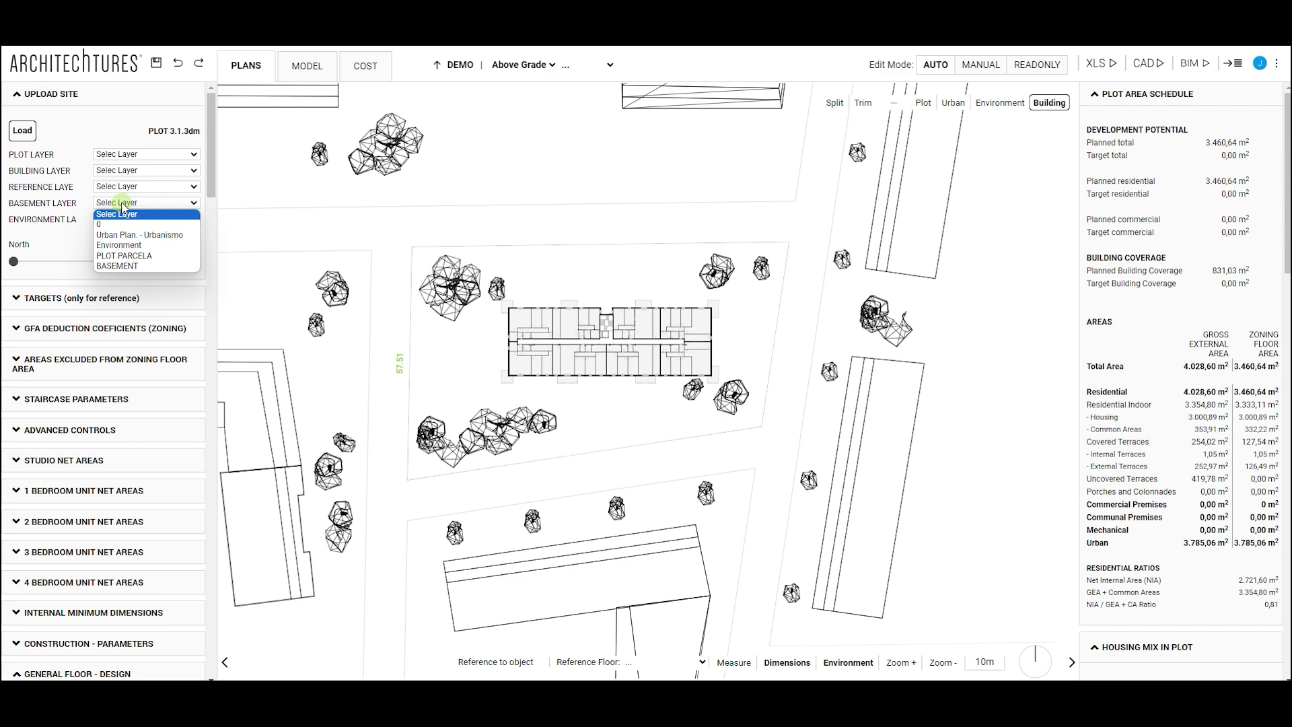
left_click(134, 264)
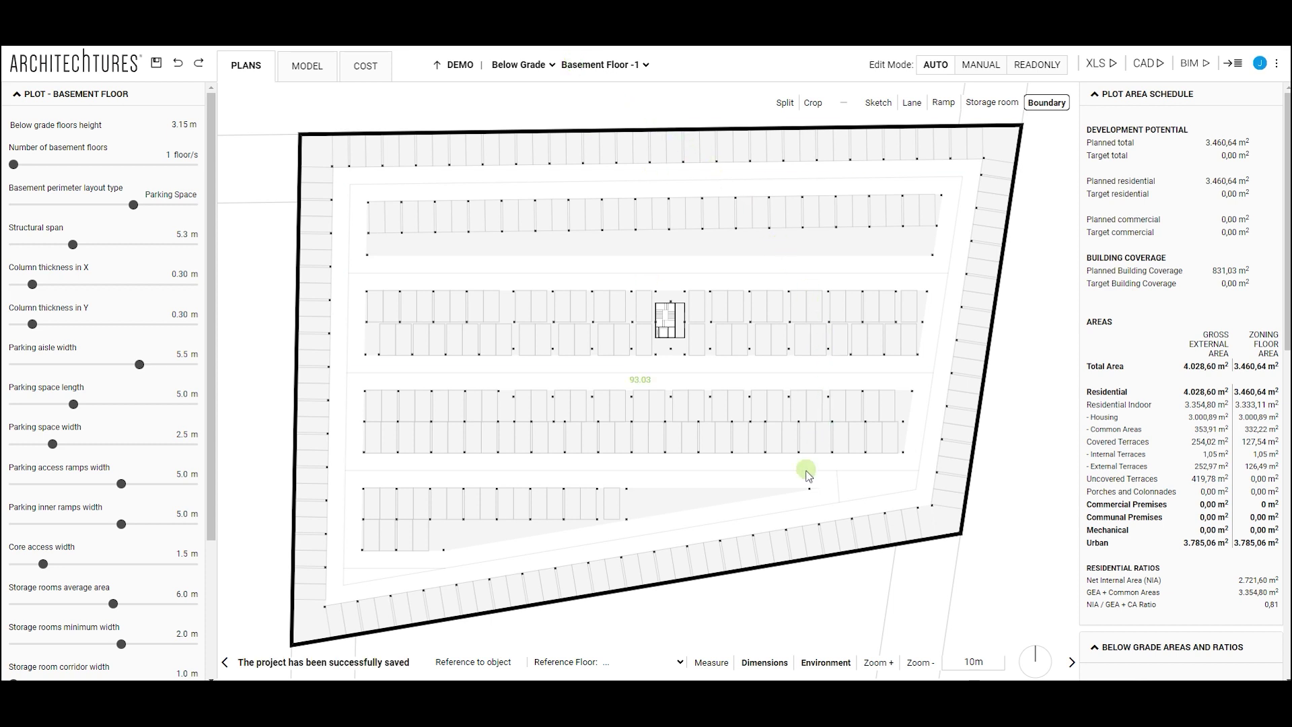
scroll(562, 398, "down", 2)
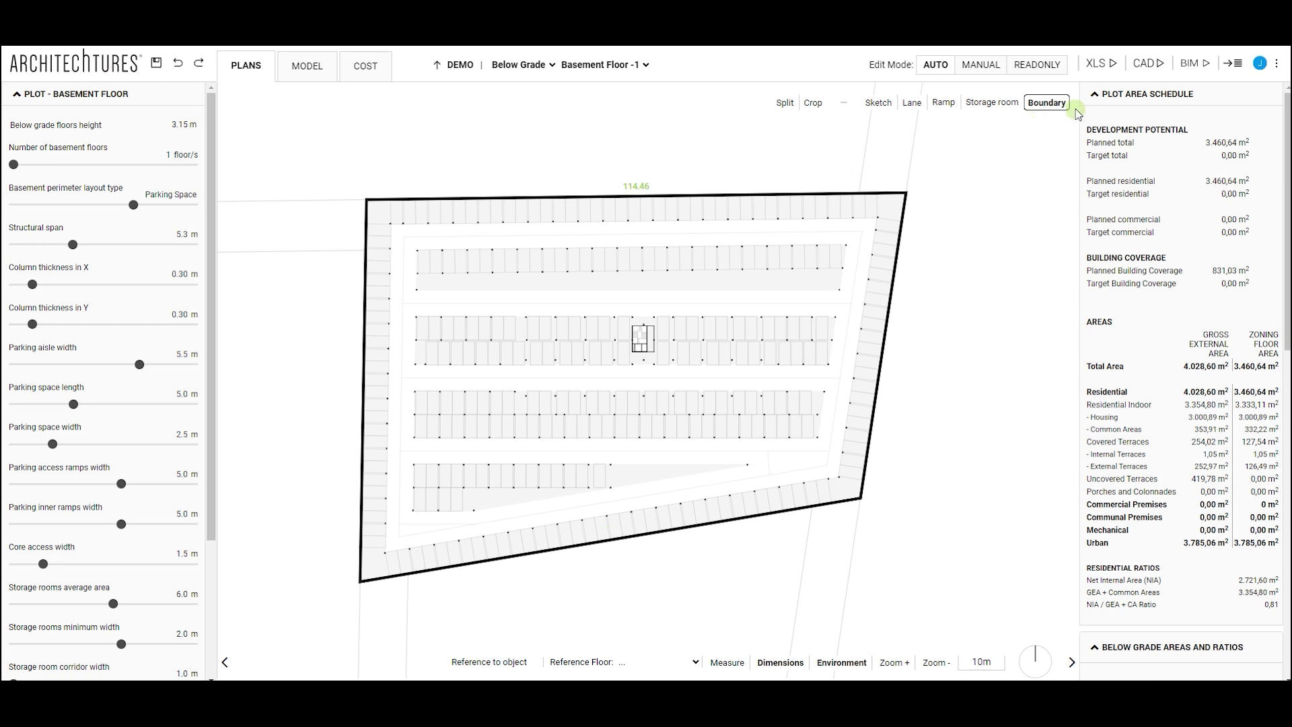
- Edit the Boundary, dragging the bottom-left perimeter corner up the left edge, then slightly lower
left_click(1050, 103)
left_click(1052, 103)
left_click(1050, 103)
left_click_drag(354, 583, 362, 489)
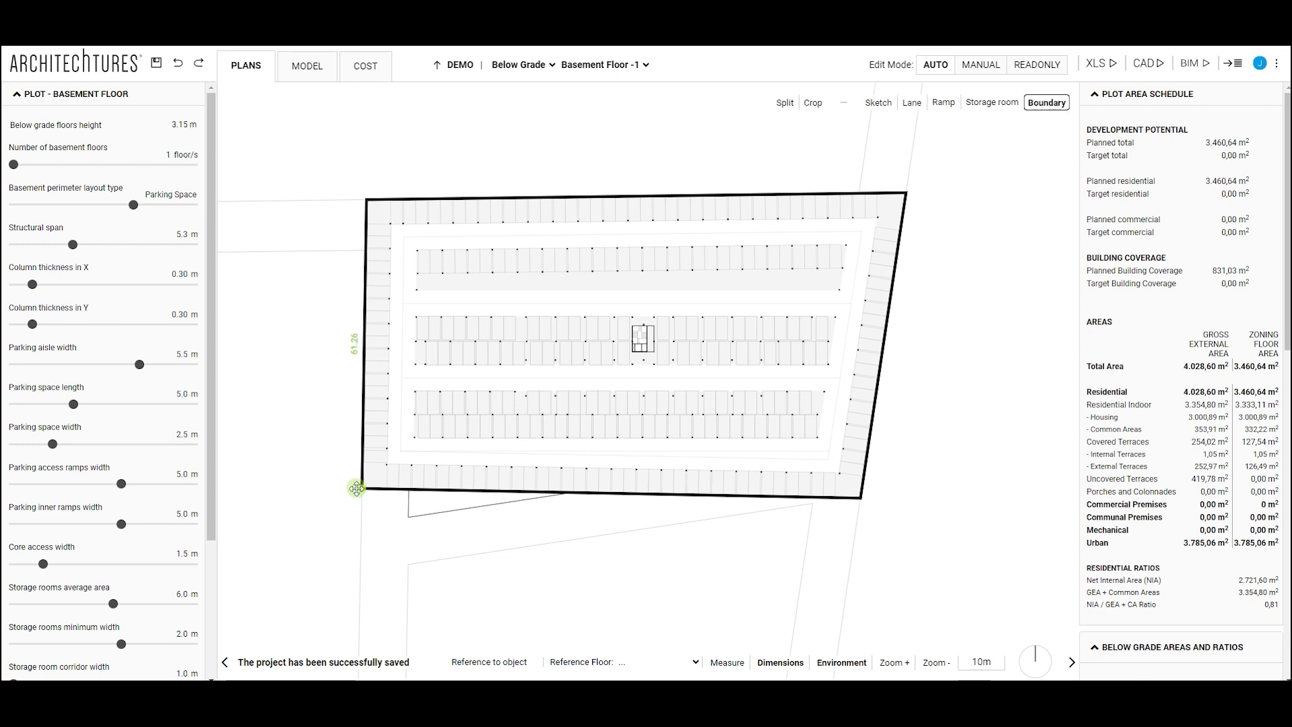
left_click_drag(357, 488, 358, 522)
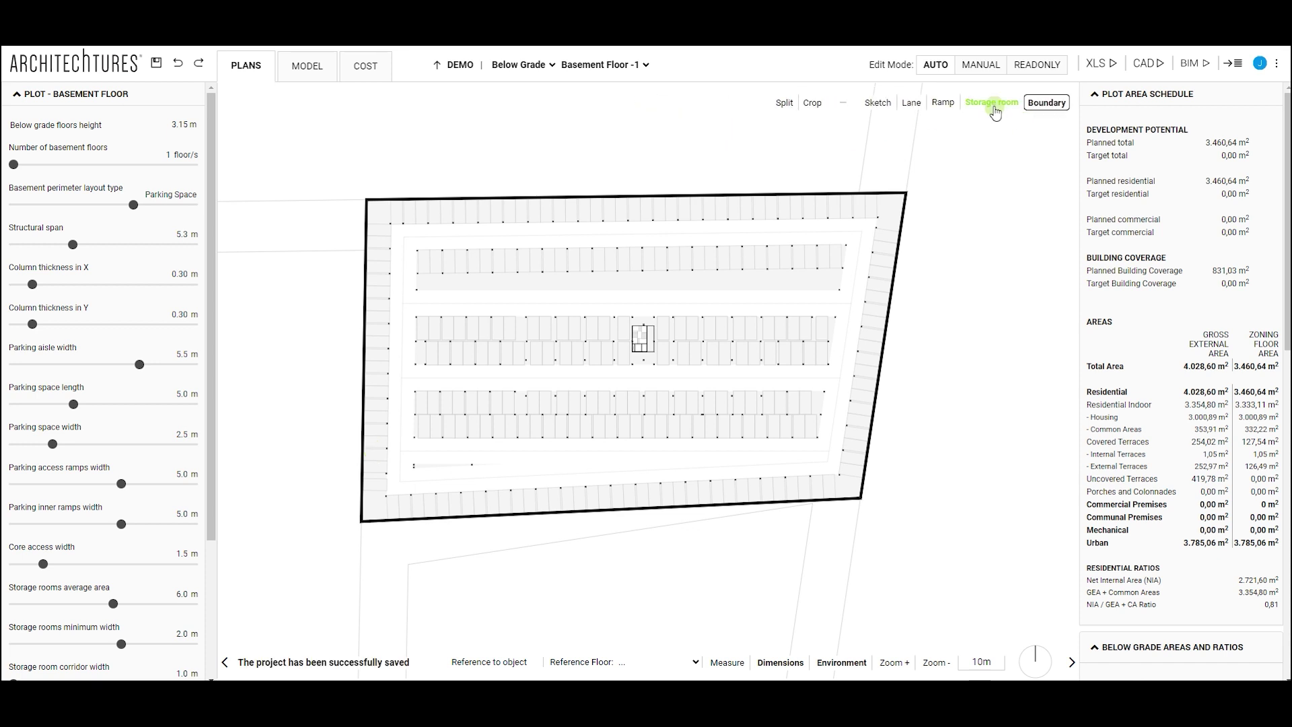
- Draw a four-corner Mechanical storage room about 6 by 7 m left of the stair core
left_click(995, 106)
left_click(988, 128)
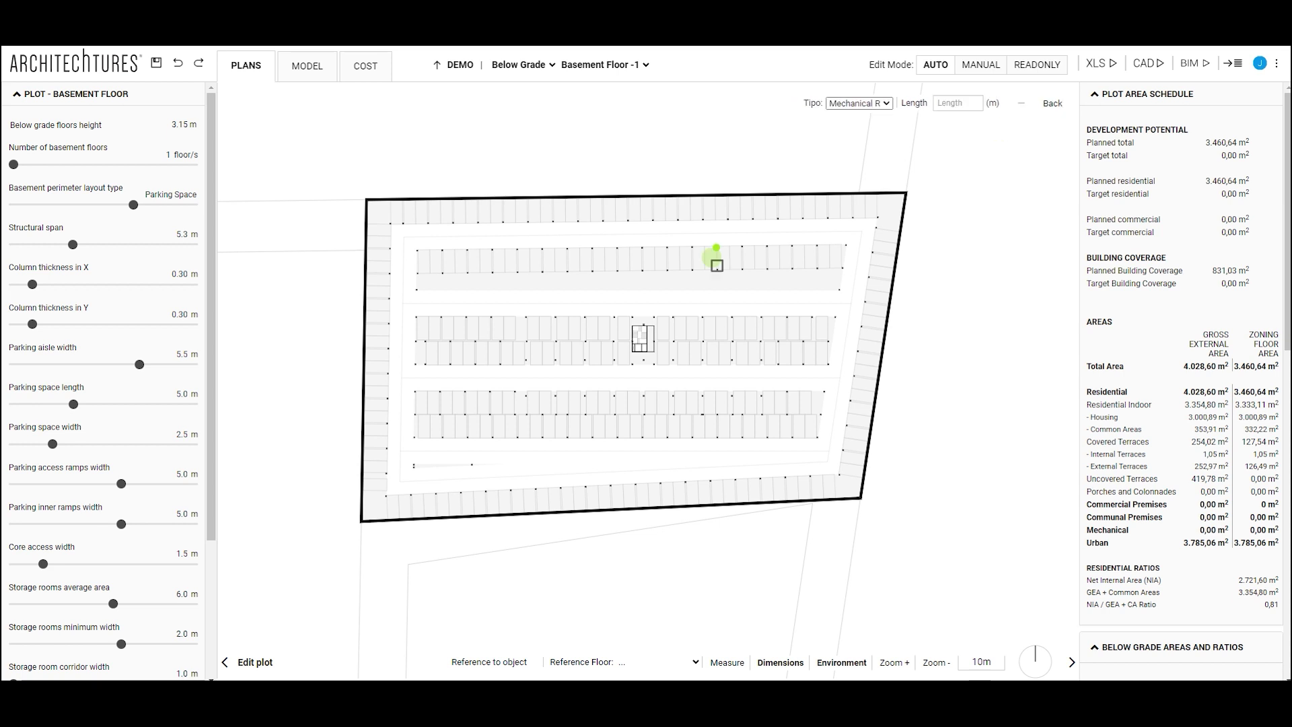
scroll(623, 337, "up", 1)
scroll(618, 339, "up", 3)
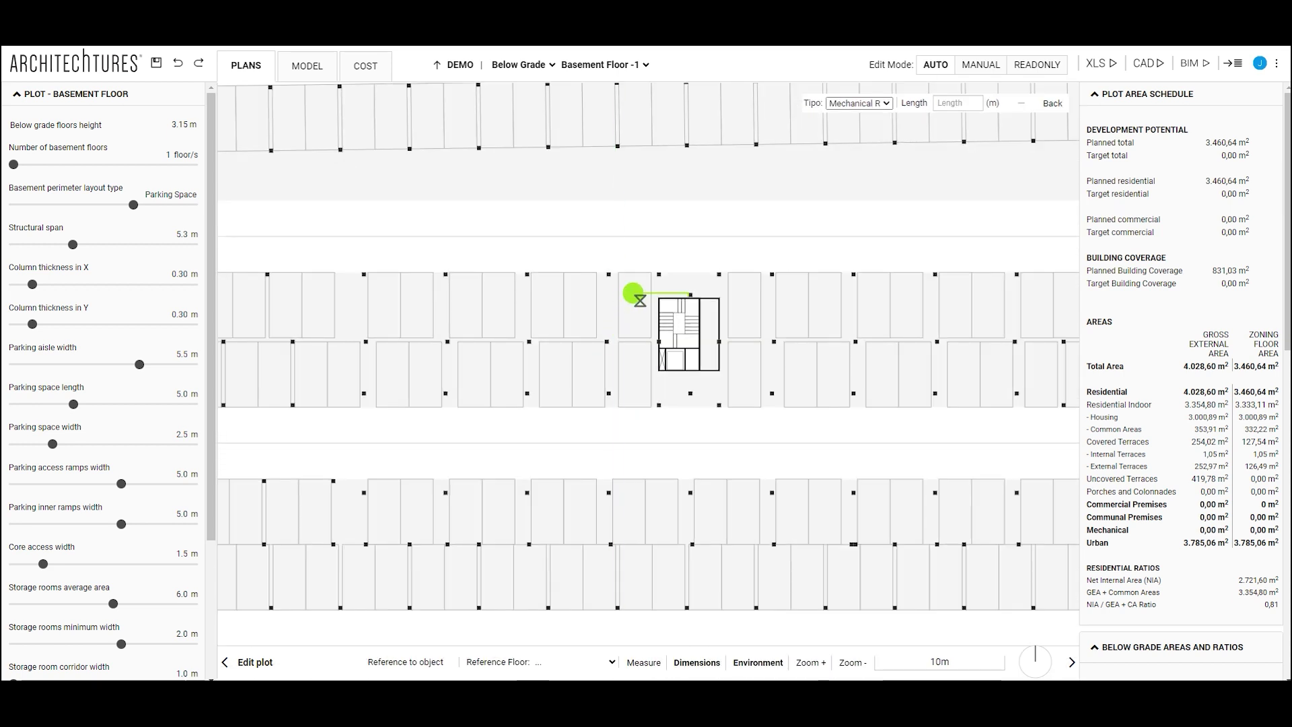
left_click(634, 292)
left_click(551, 294)
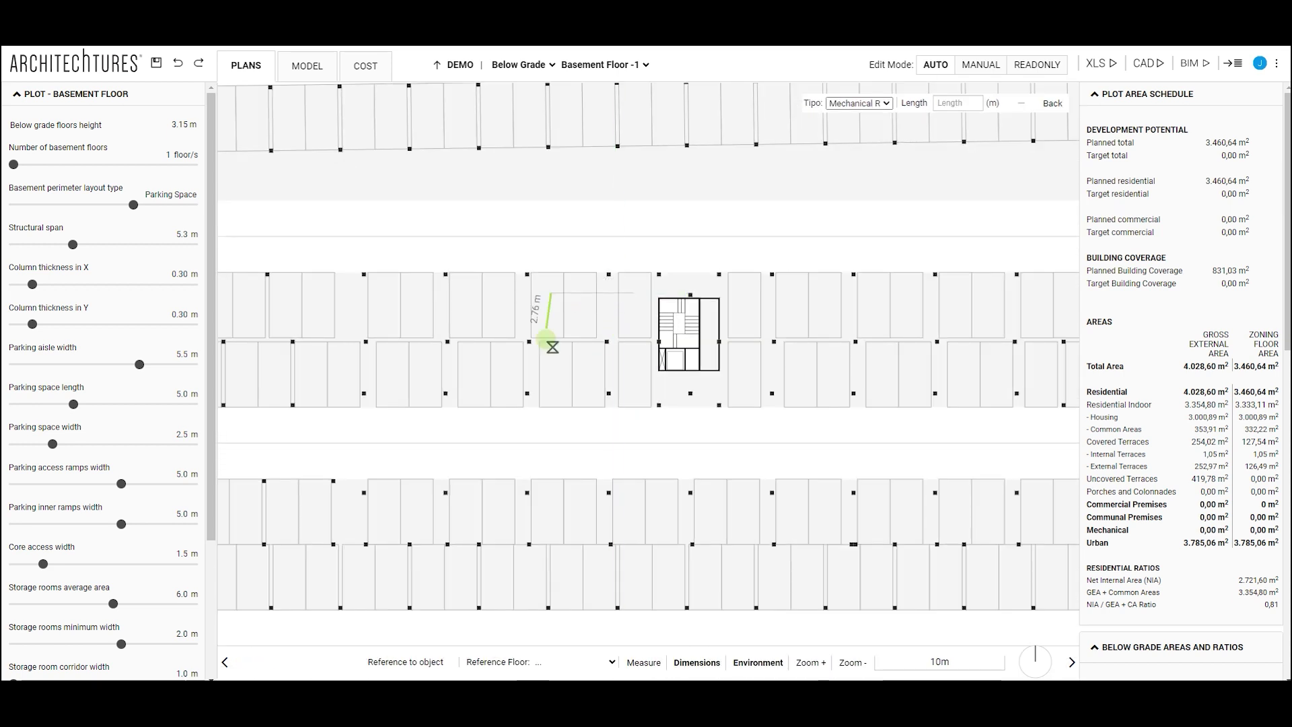
left_click(550, 383)
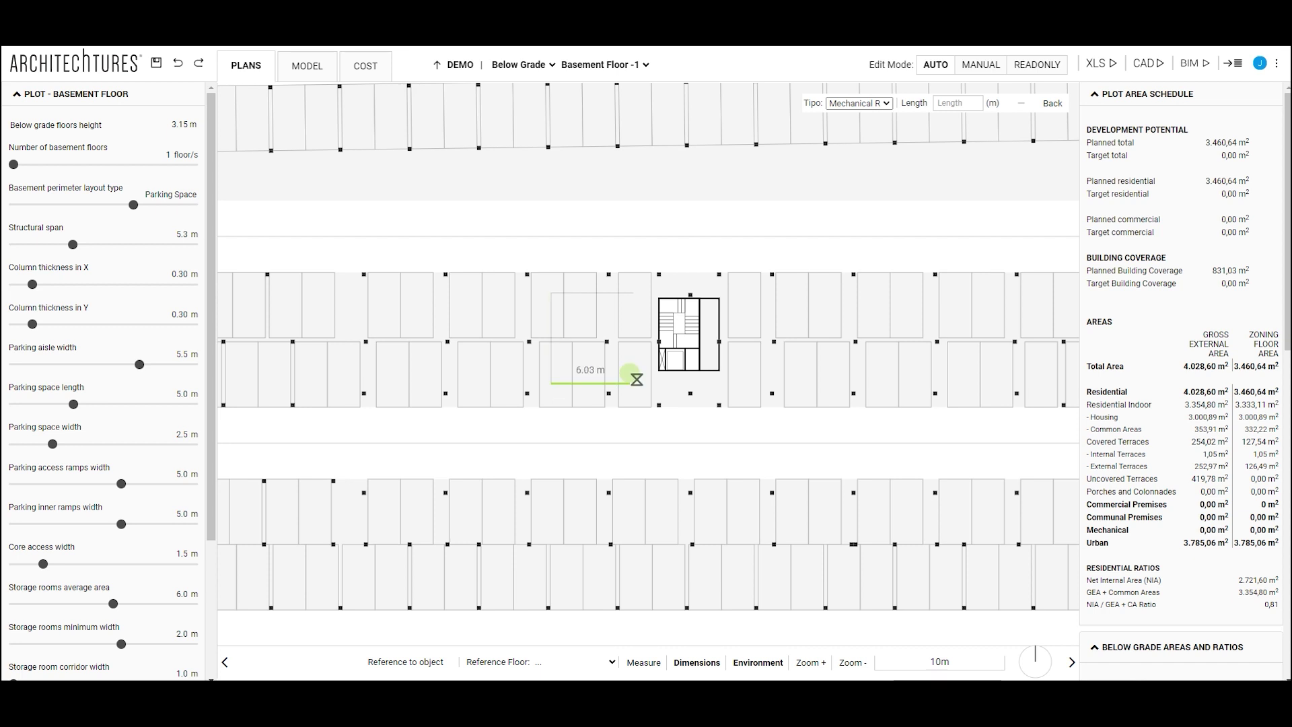
left_click(635, 382)
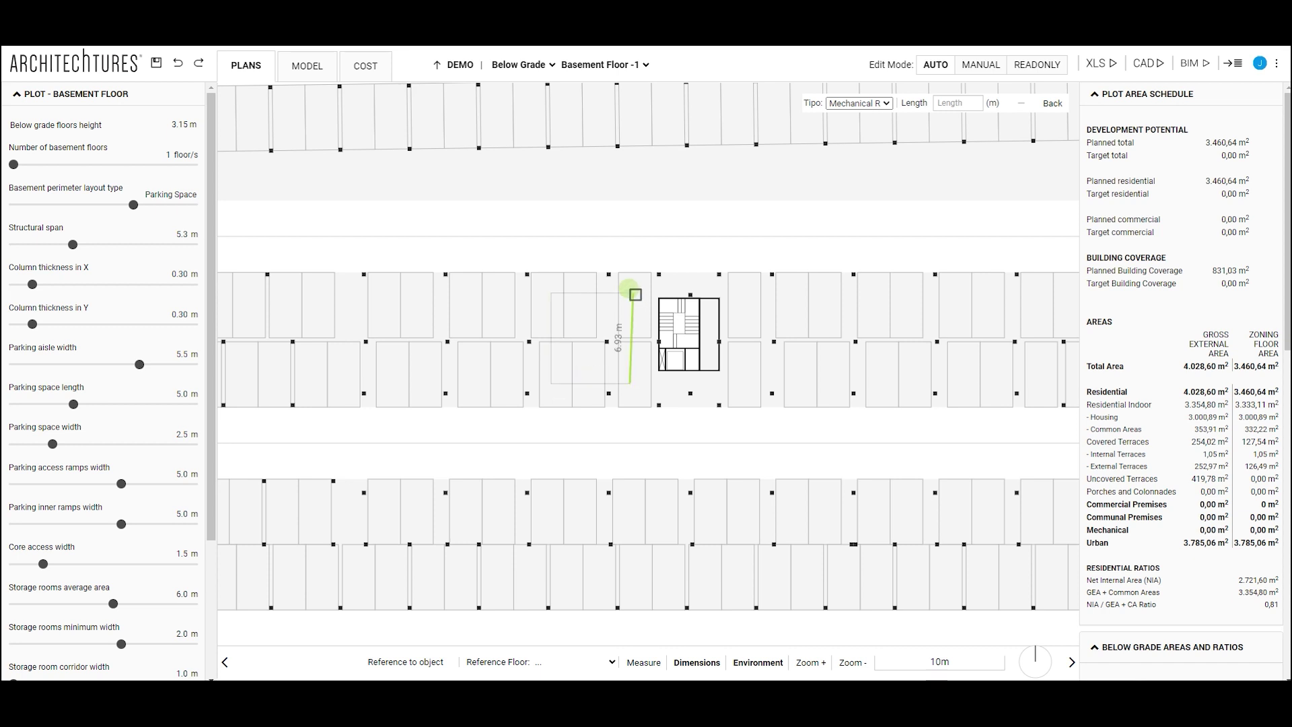
left_click(634, 292)
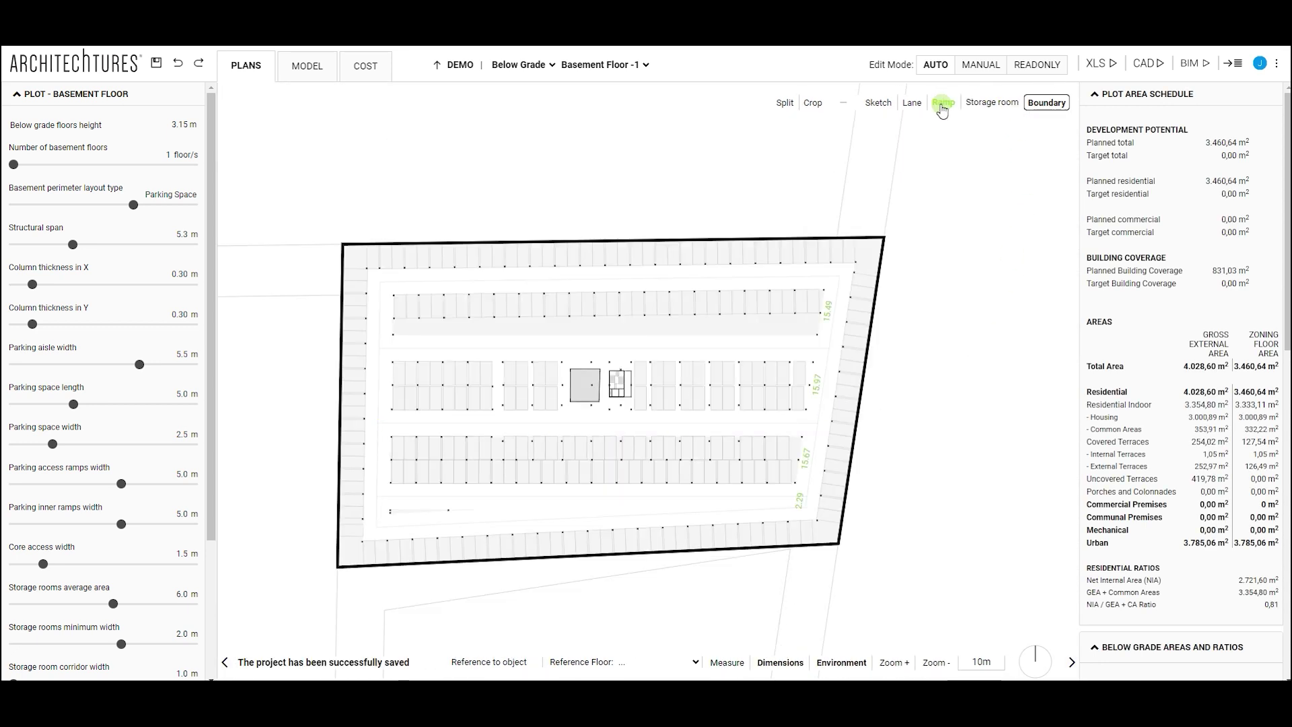
- Draw an Ext Ramp Axis from outside the upper left, bending into the top perimeter aisle
left_click(942, 110)
left_click(946, 114)
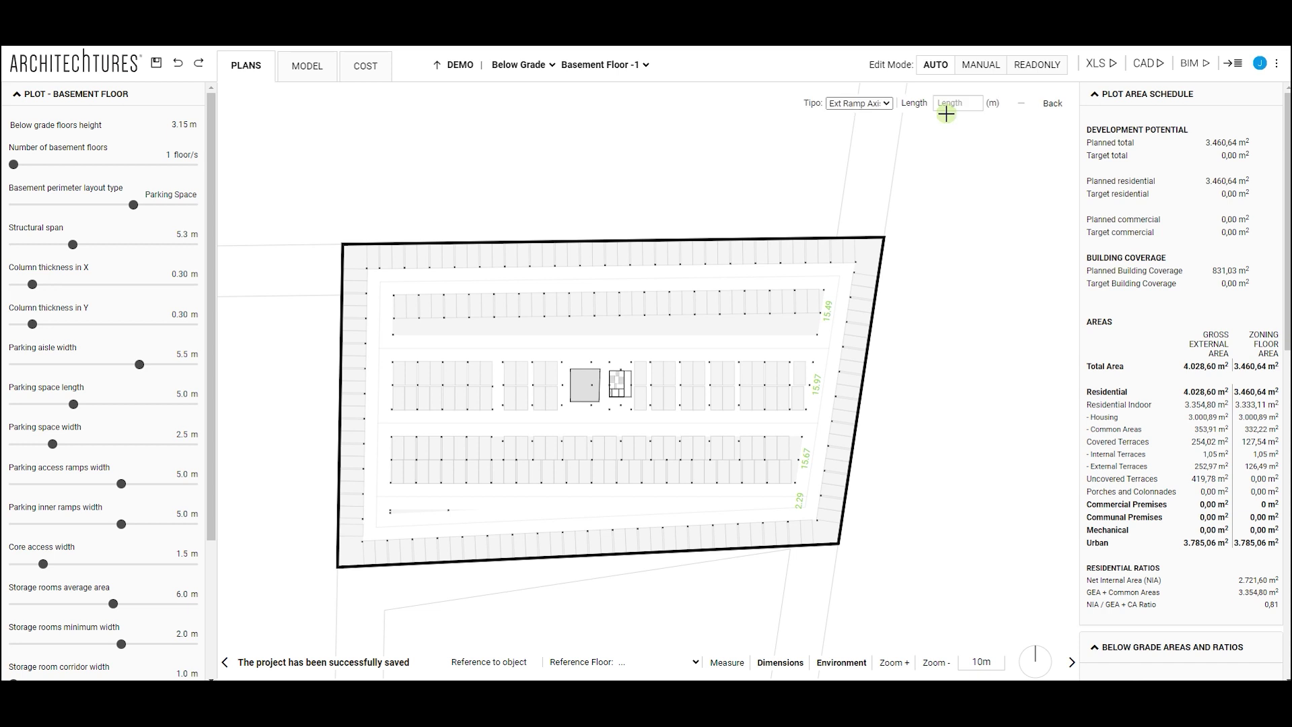
left_click(364, 162)
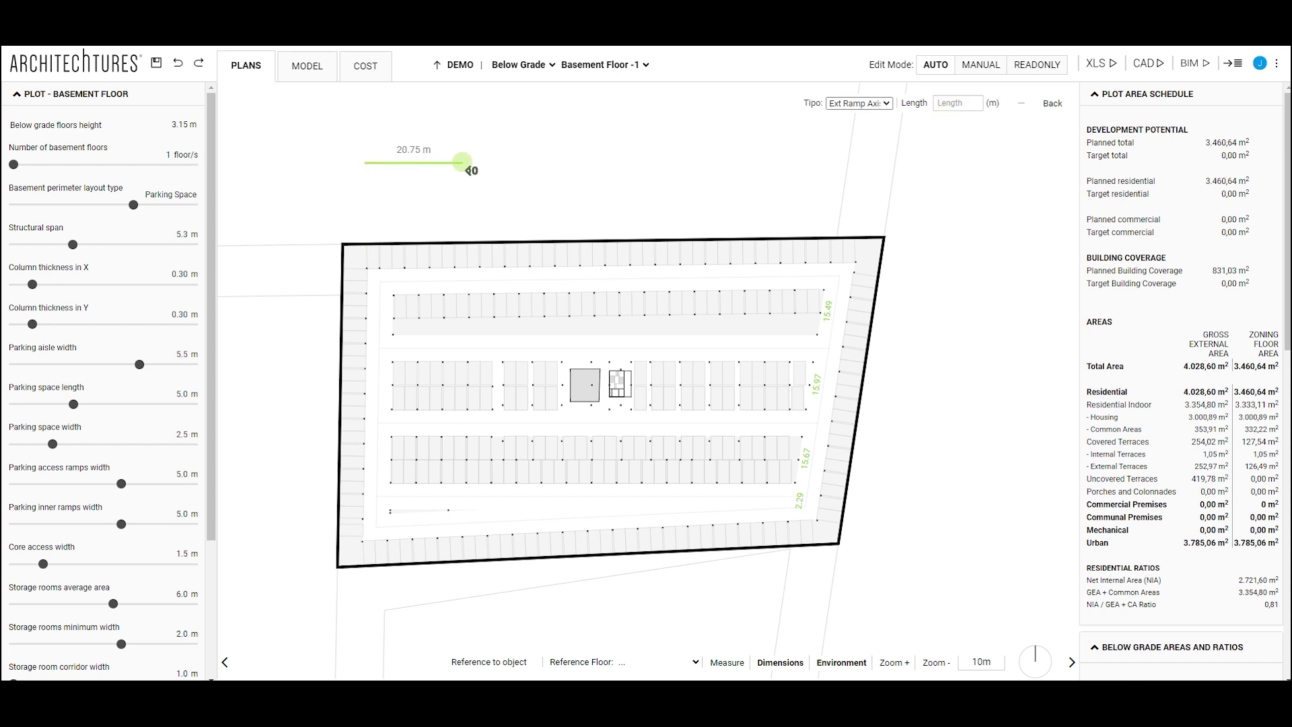
left_click(463, 165)
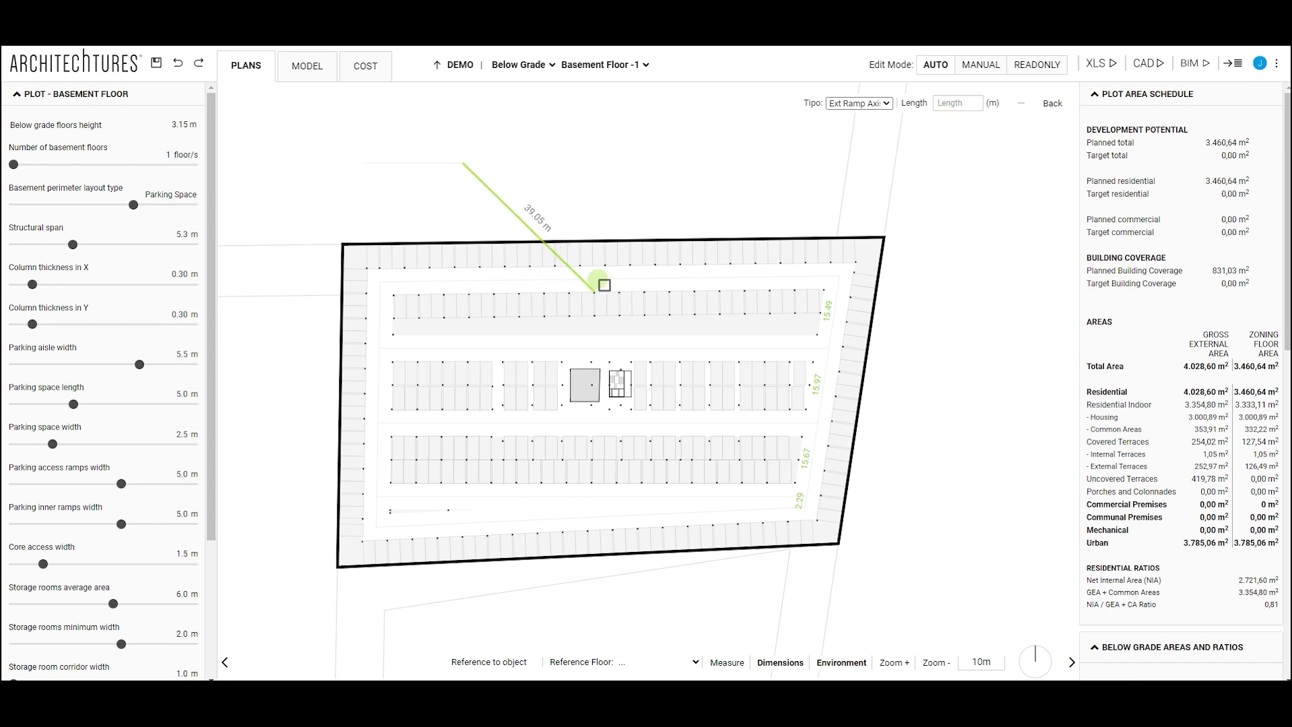
scroll(589, 279, "up", 1)
scroll(593, 280, "up", 2)
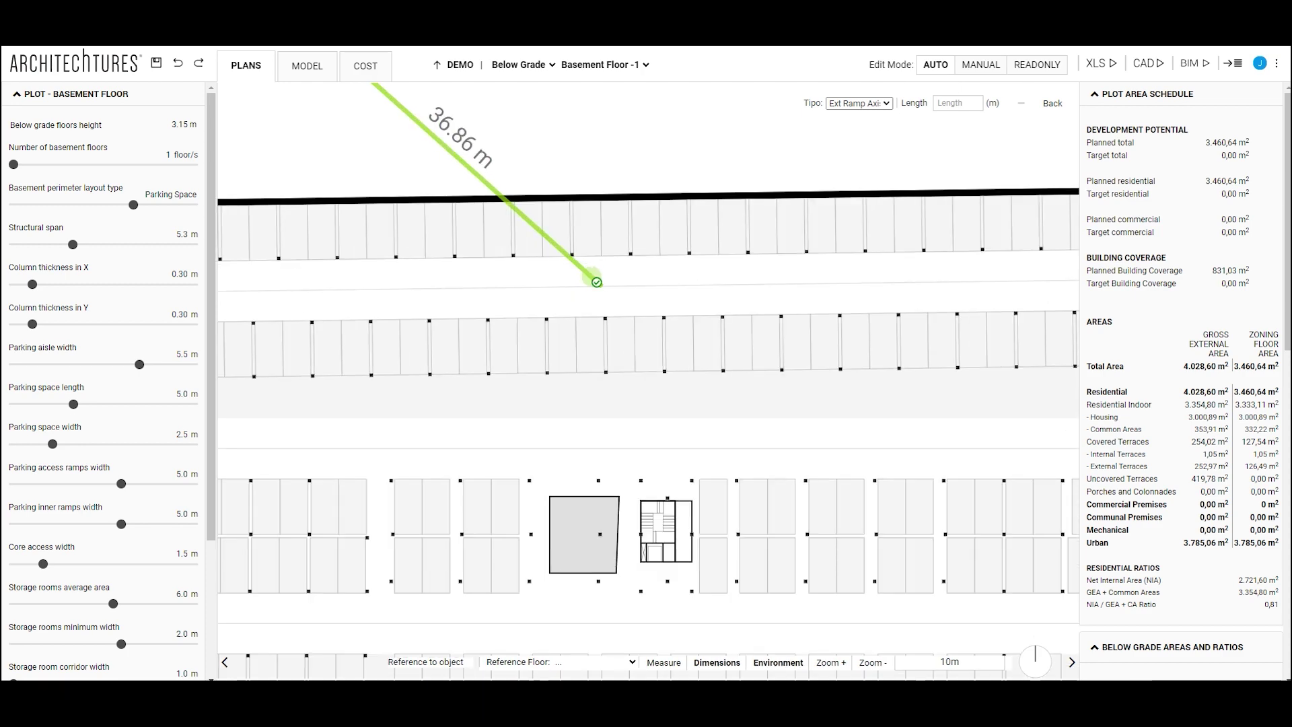
left_click(600, 286)
double_click(581, 321)
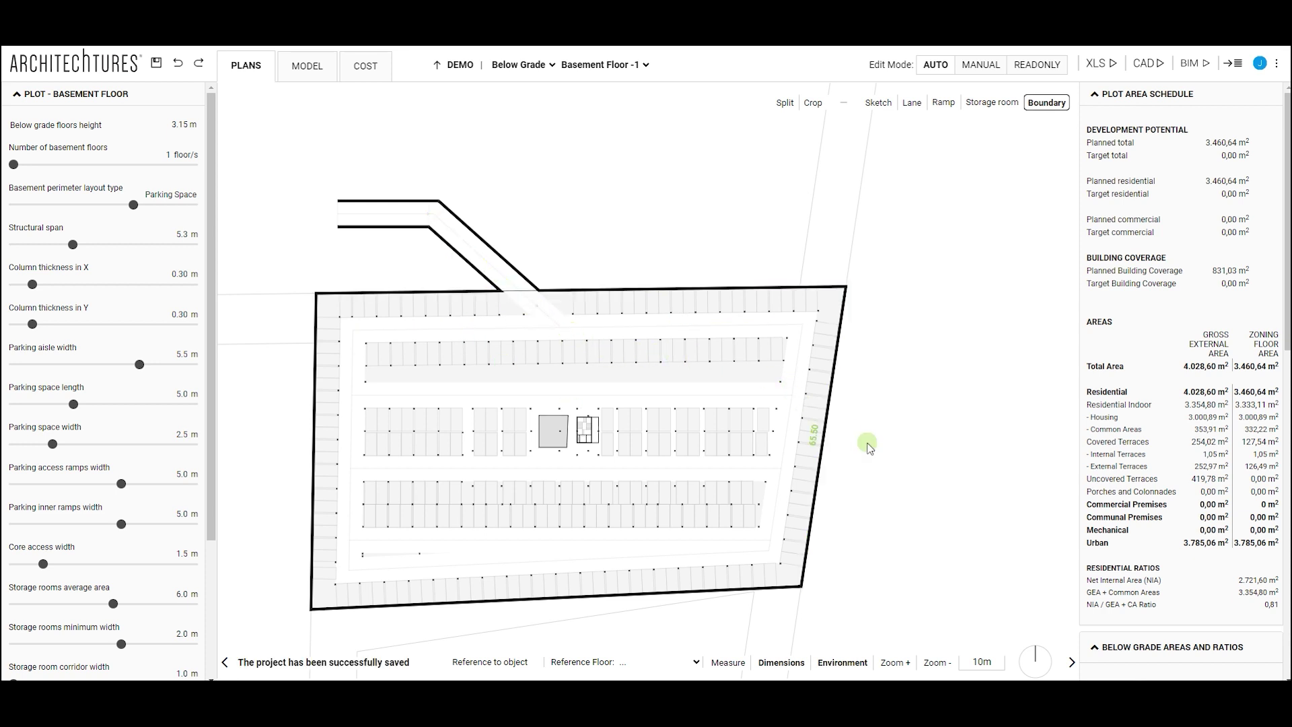
left_click_drag(865, 532, 909, 457)
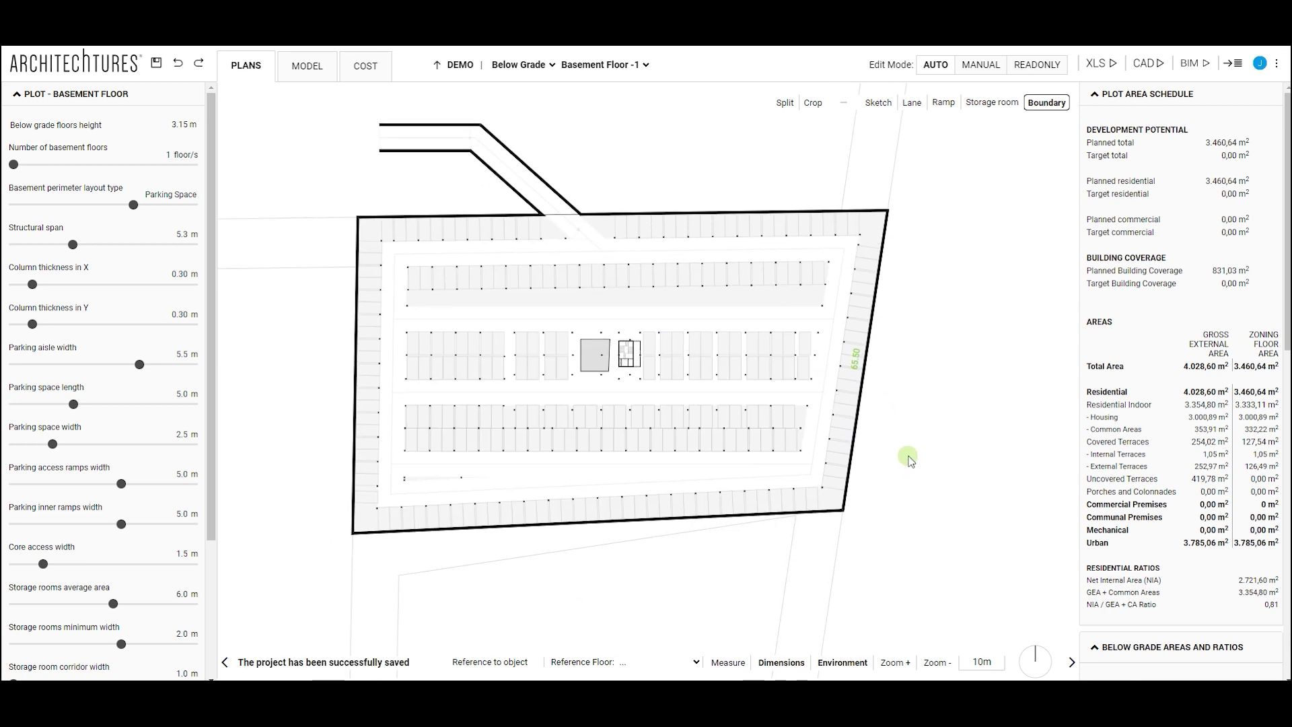
- Place a 17.65 m lane axis from the top perimeter aisle down through the upper parking rows
left_click(915, 105)
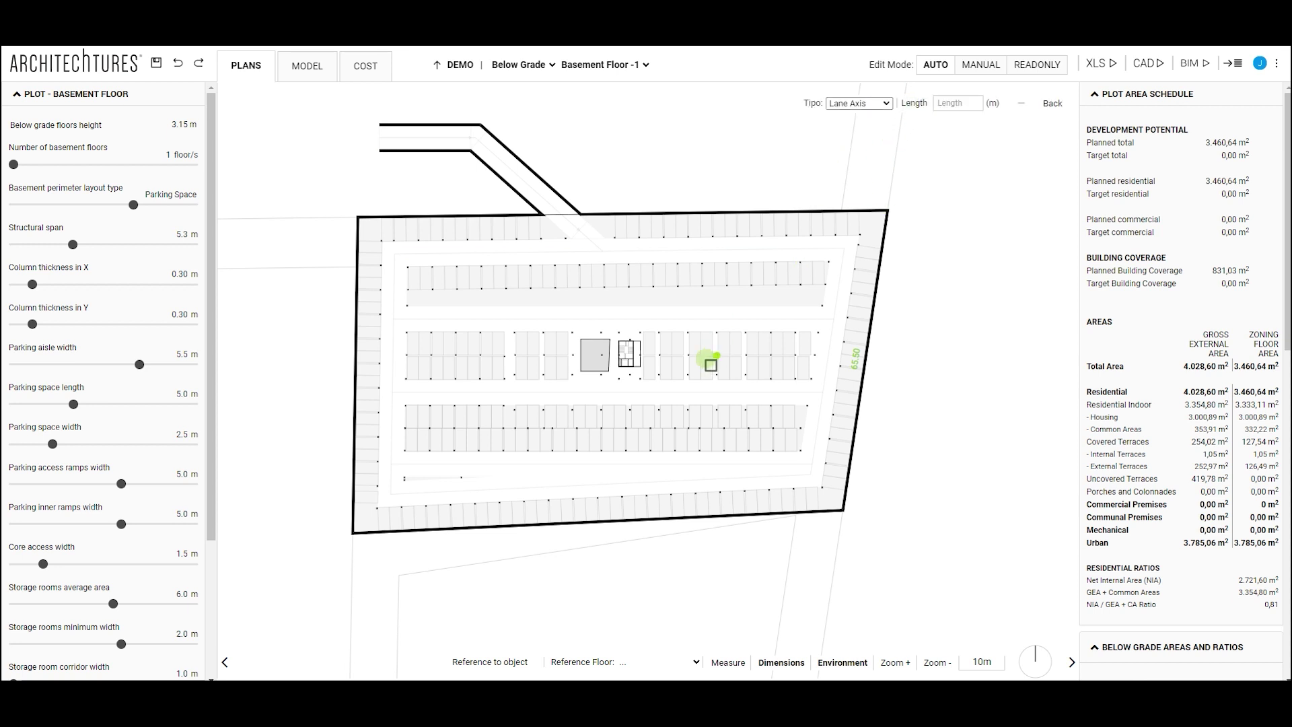
left_click(703, 319)
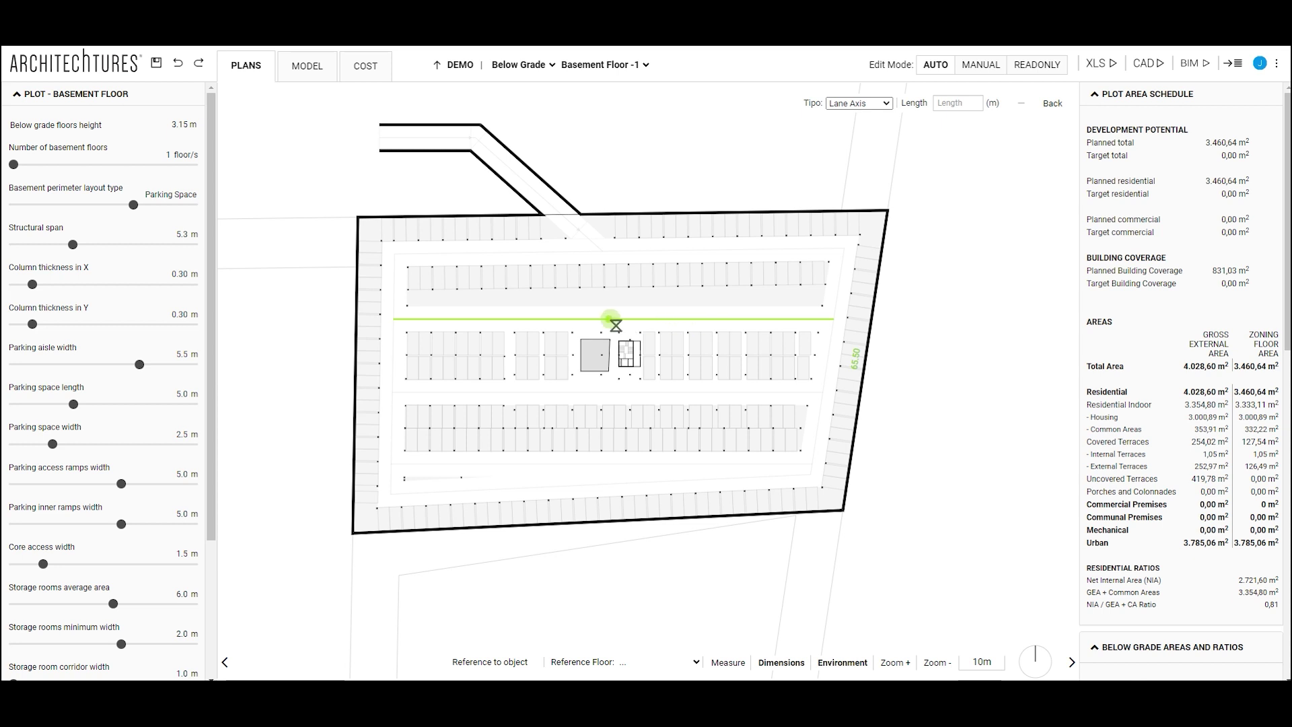
left_click(648, 312)
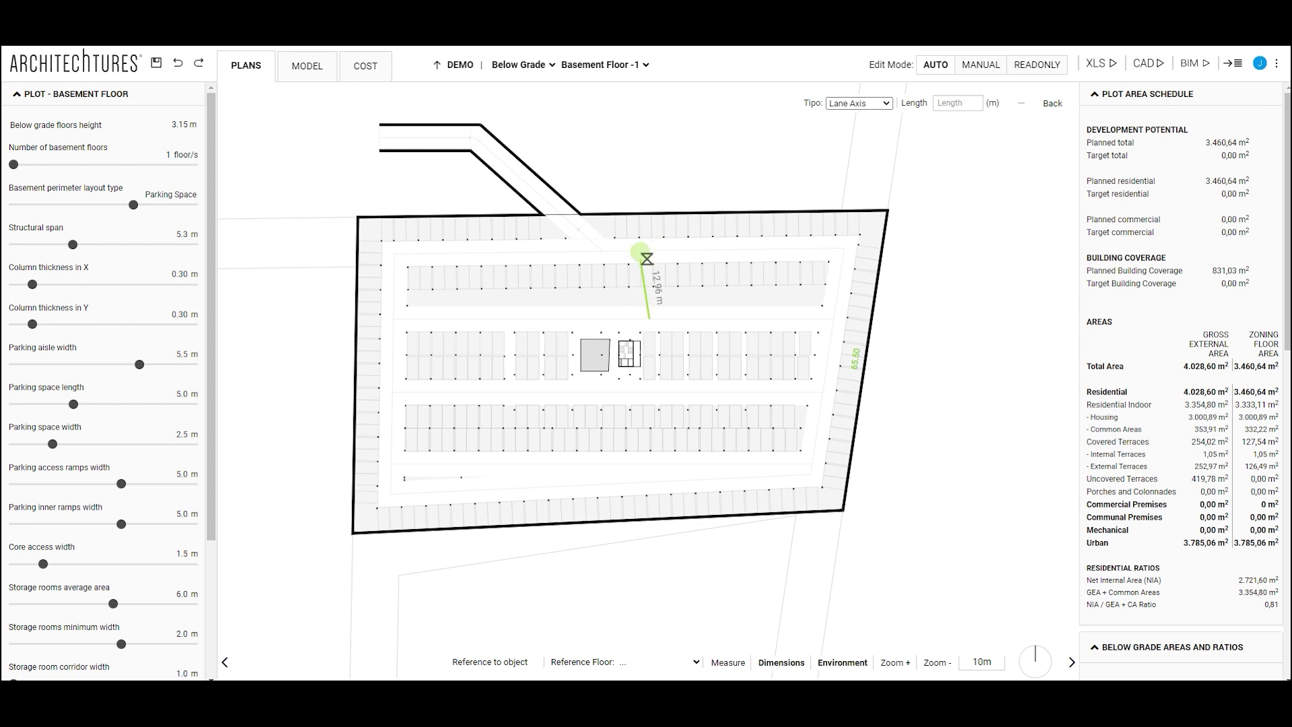
scroll(644, 249, "up", 3)
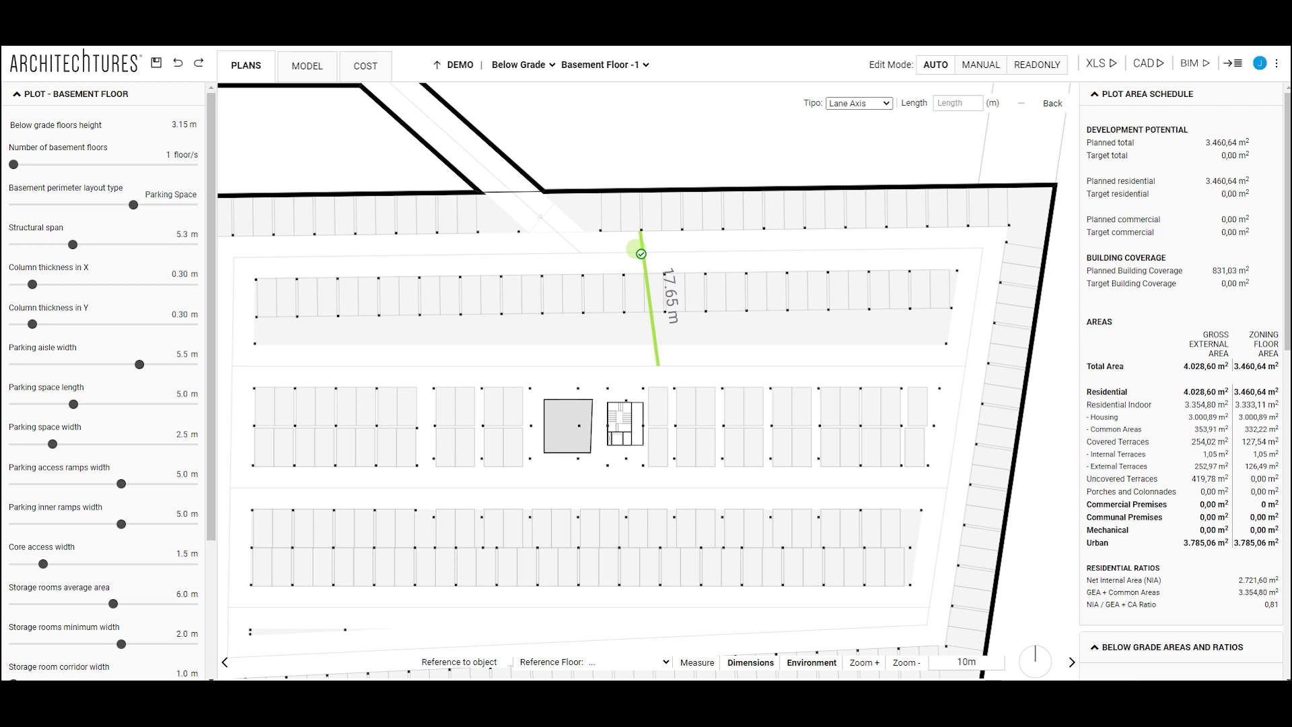
left_click(636, 249)
scroll(669, 342, "down", 1)
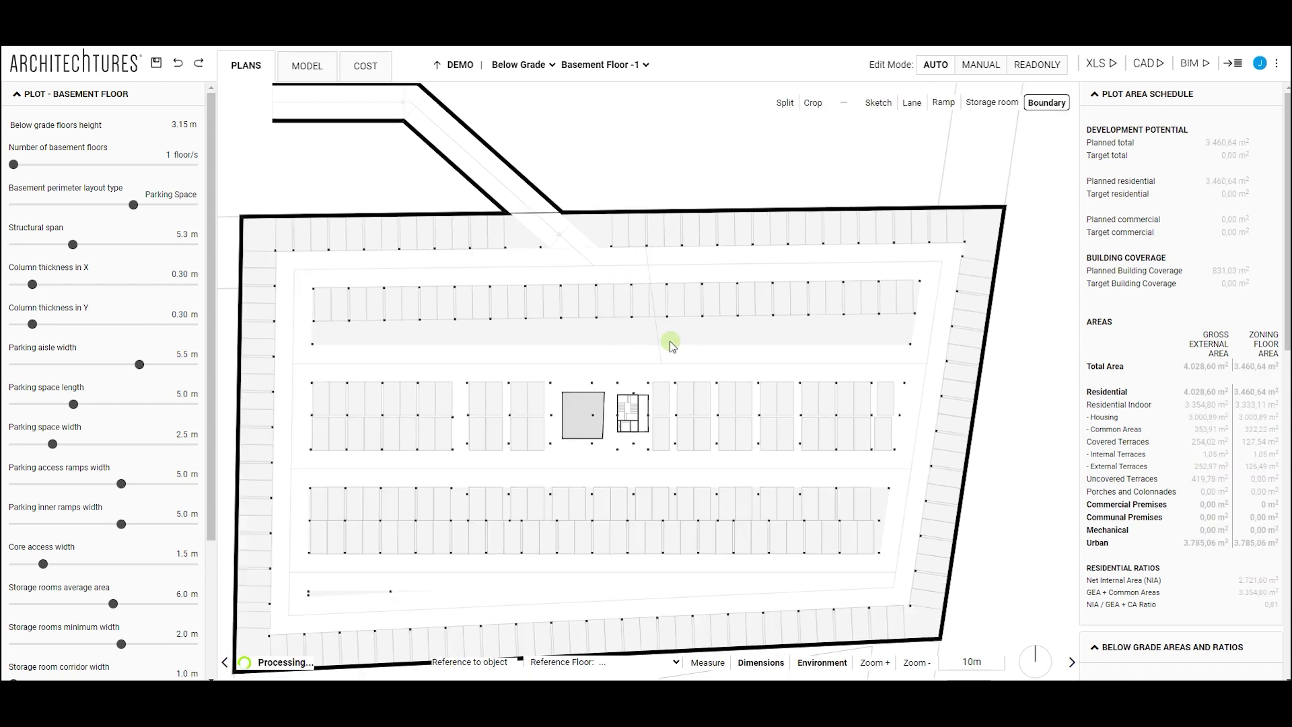
scroll(869, 325, "down", 1)
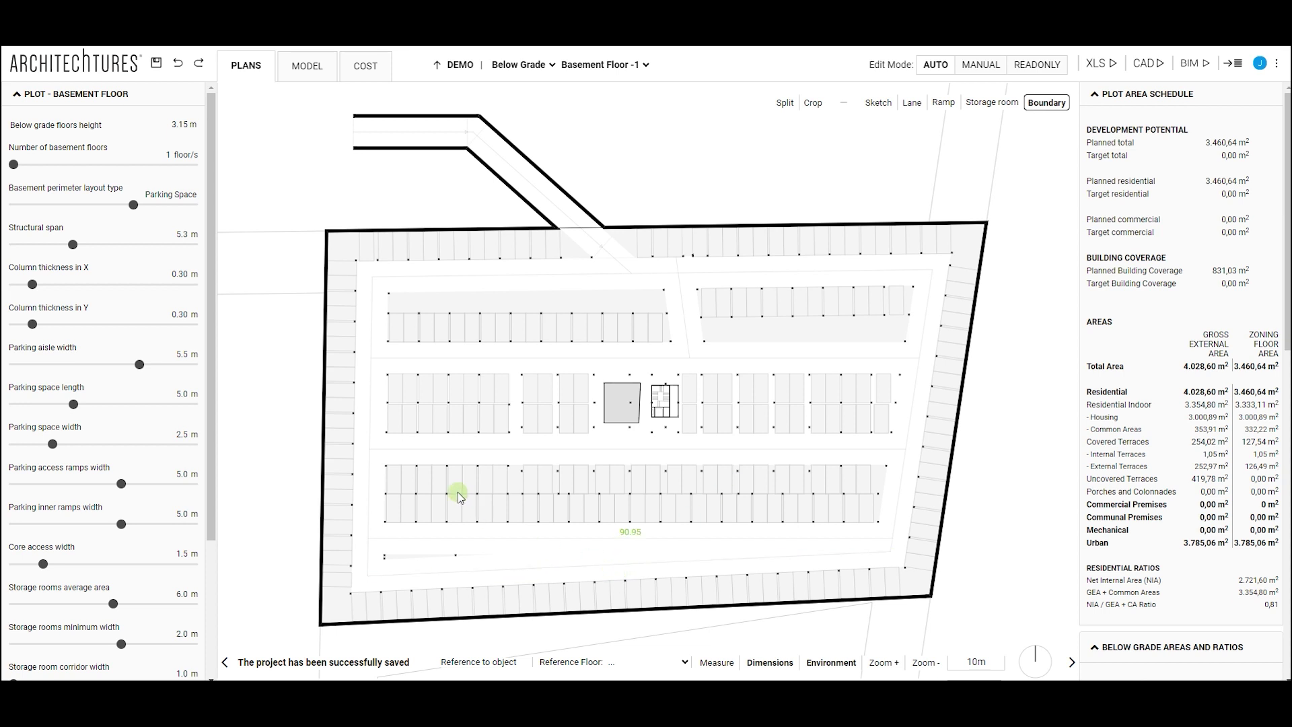
left_click_drag(287, 466, 275, 417)
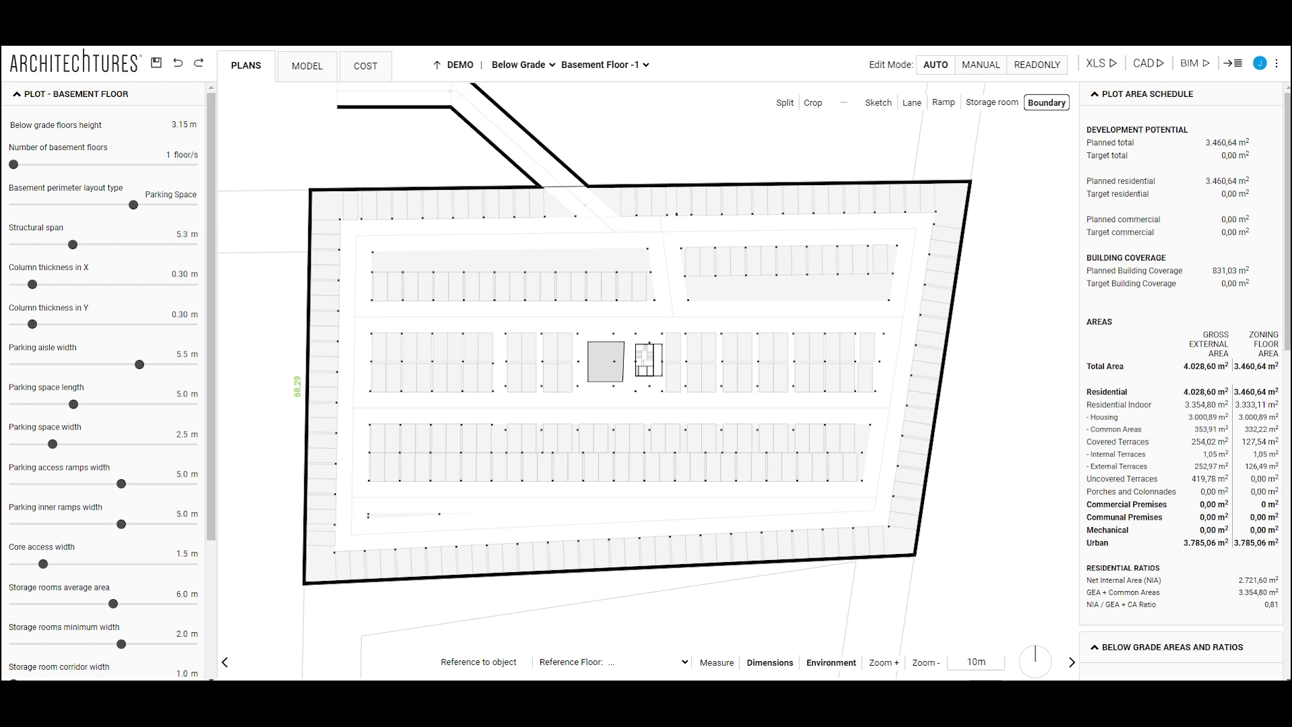
left_click(134, 205)
- Try Lane, Storage room and Parking Space perimeter layouts, ending on Parking space and storage
left_click_drag(135, 206, 2, 211)
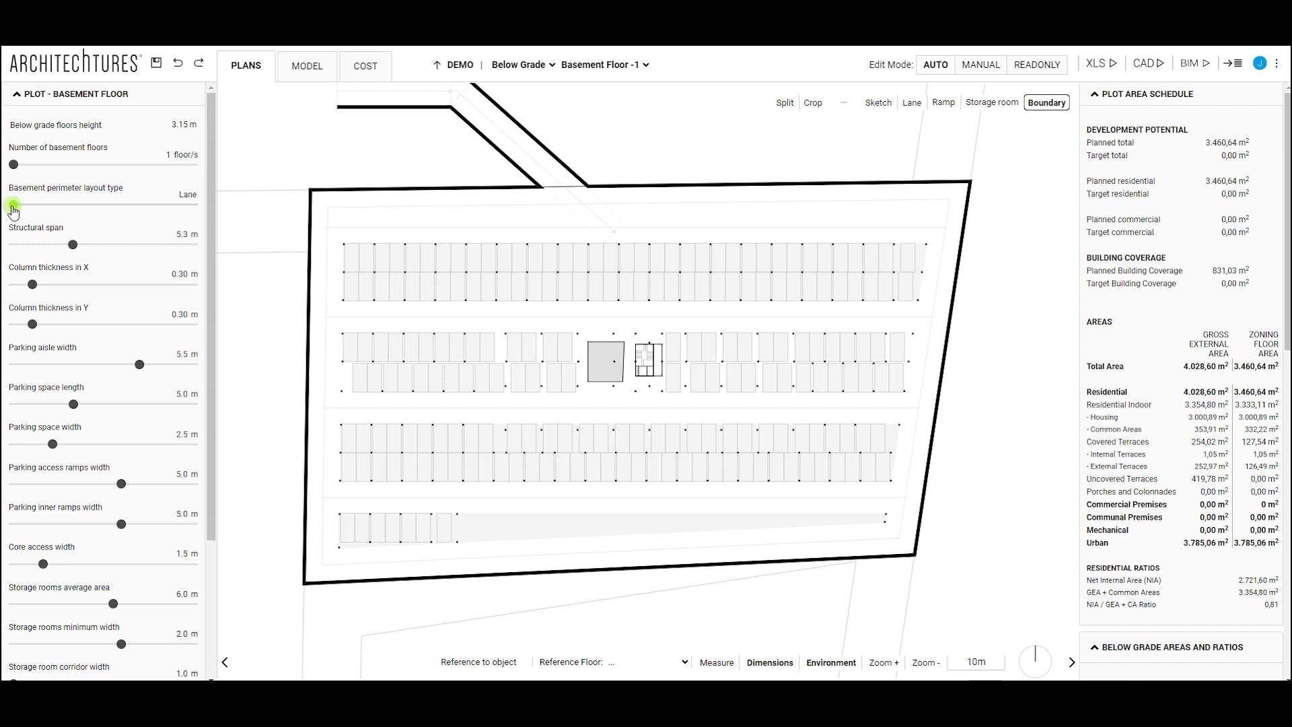
left_click_drag(13, 210, 53, 213)
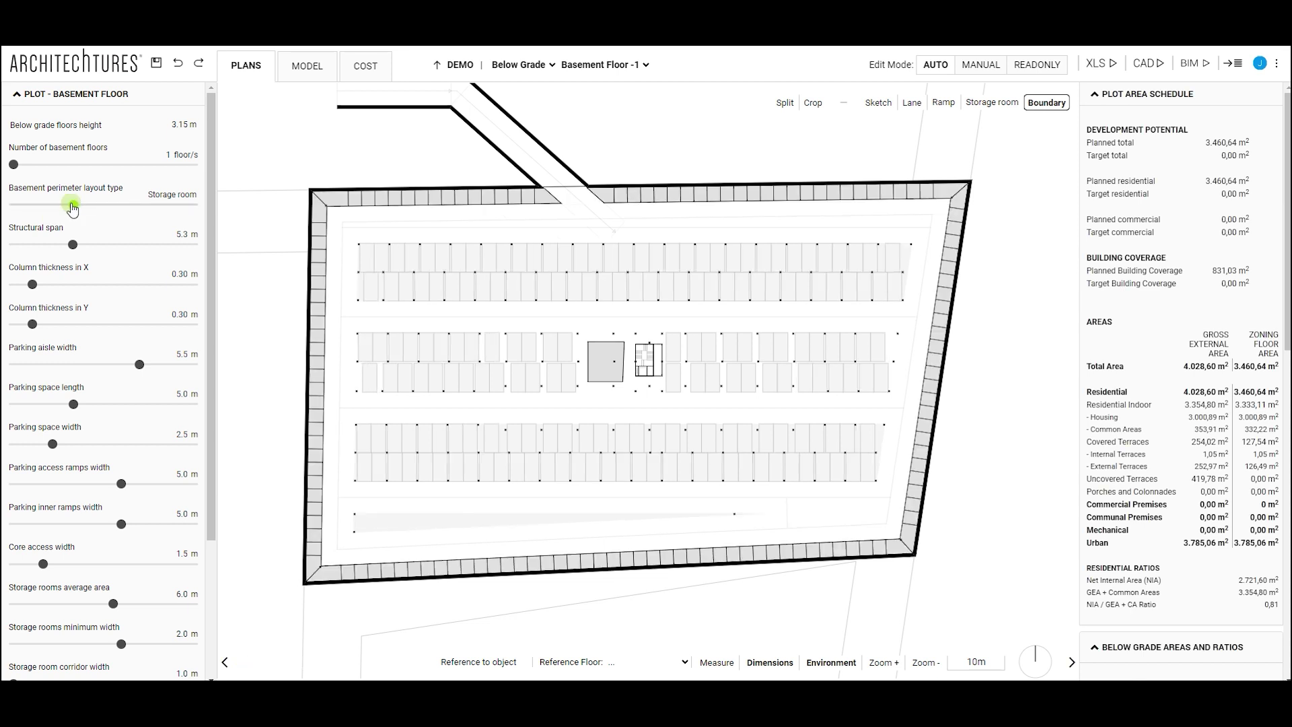
left_click_drag(72, 206, 115, 206)
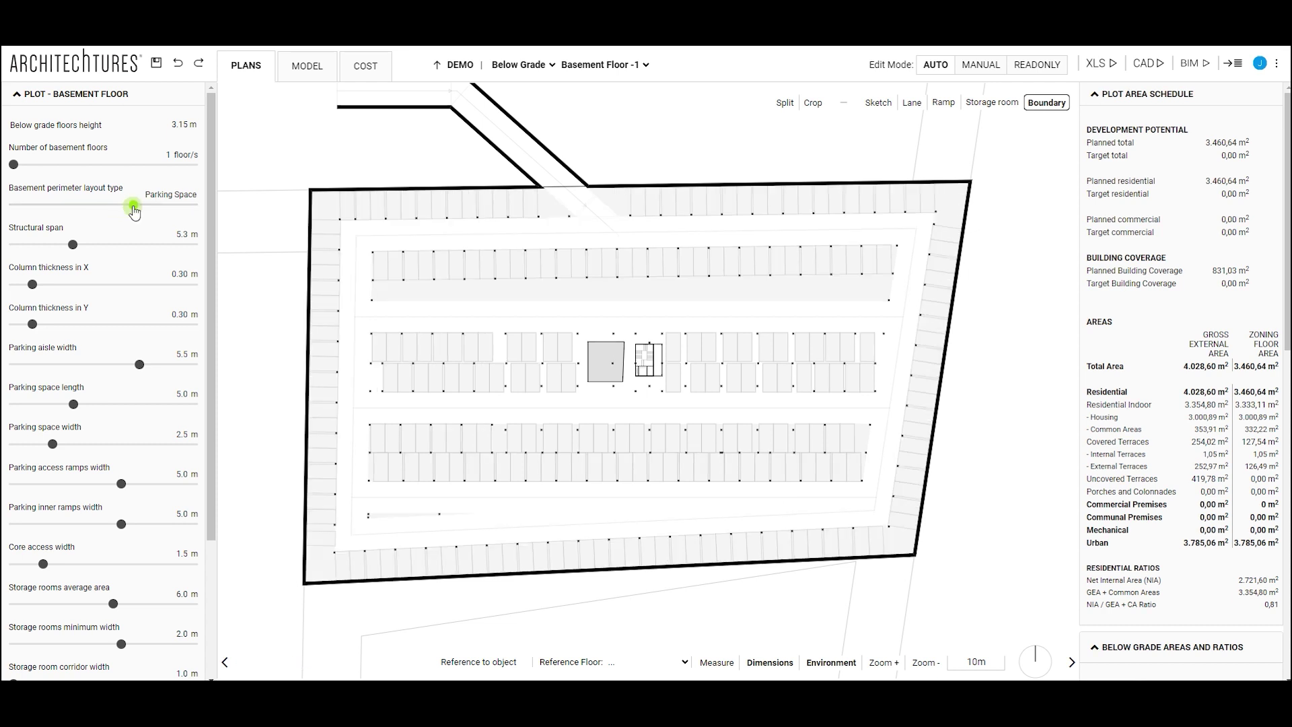
left_click_drag(134, 208, 193, 206)
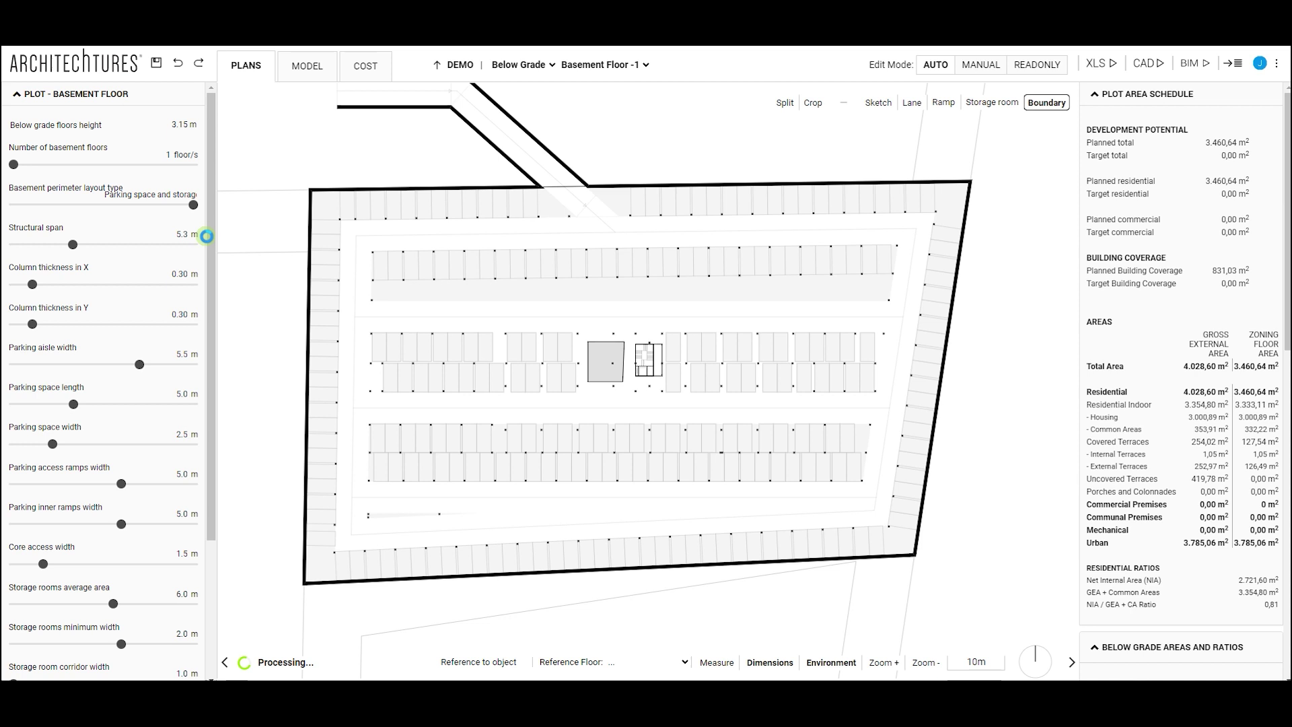